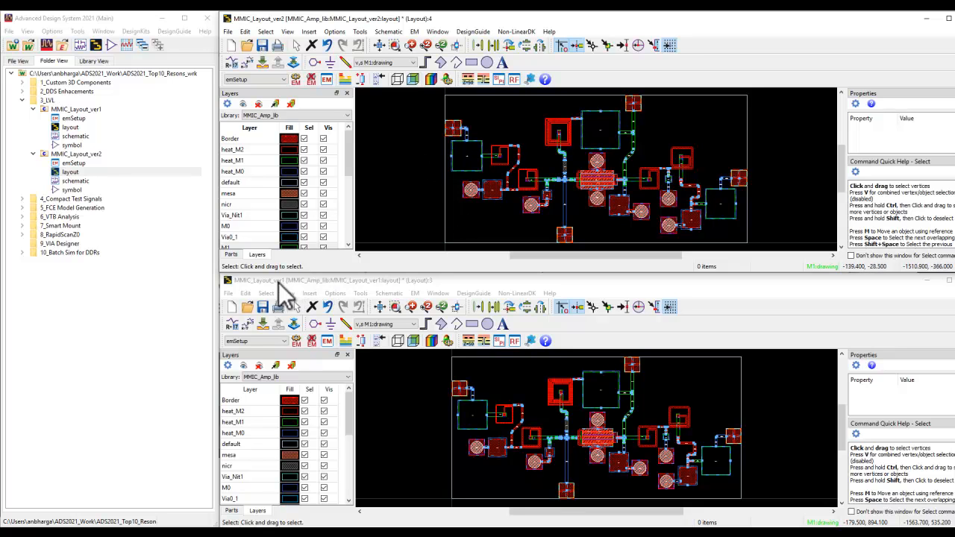
Step: Open the Layout versus Layout graphical comparison for MMIC_Layout_ver2 and move its dialog clear of both layout views
{"action": "left_click", "coordinate": [361, 33]}
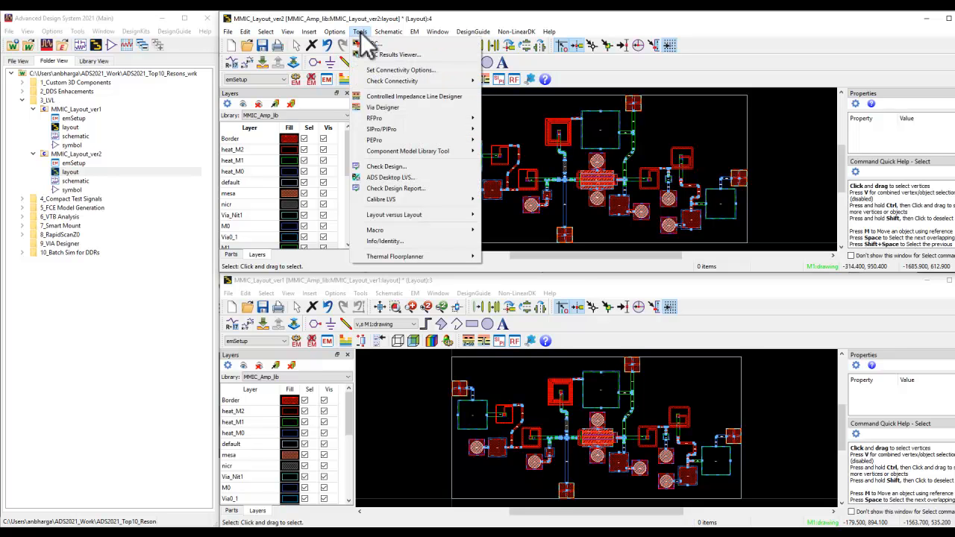
{"action": "mouse_move", "coordinate": [430, 210]}
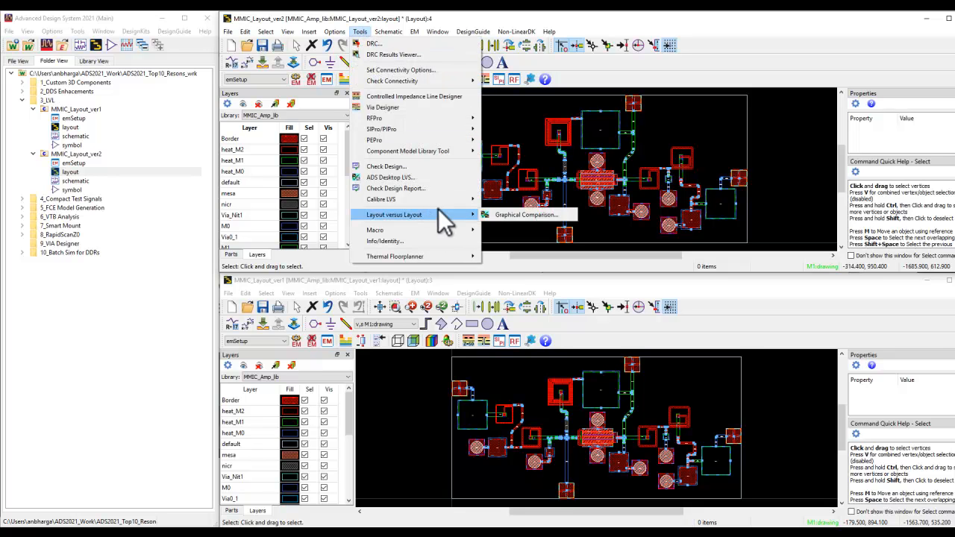
{"action": "left_click", "coordinate": [500, 215]}
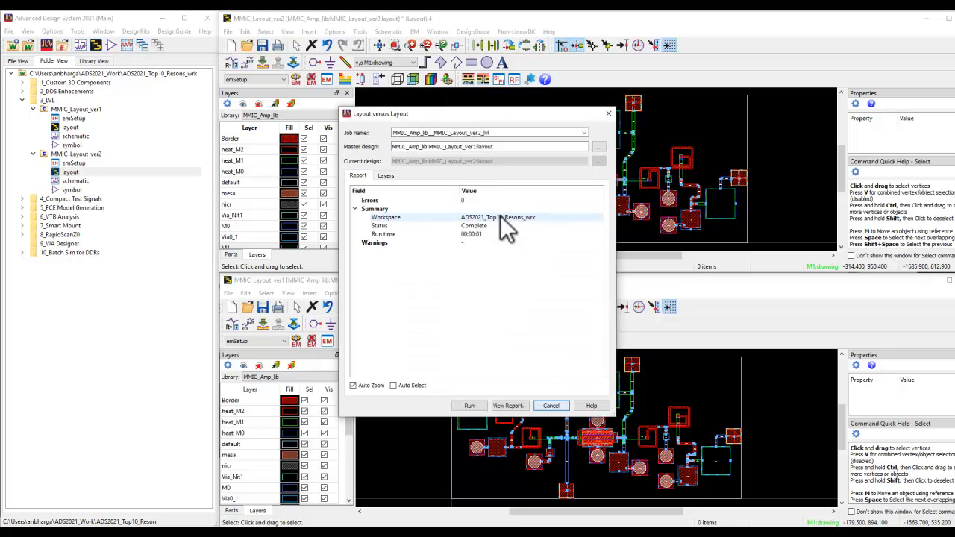
{"action": "left_click_drag", "start_coordinate": [471, 111], "coordinate": [215, 109]}
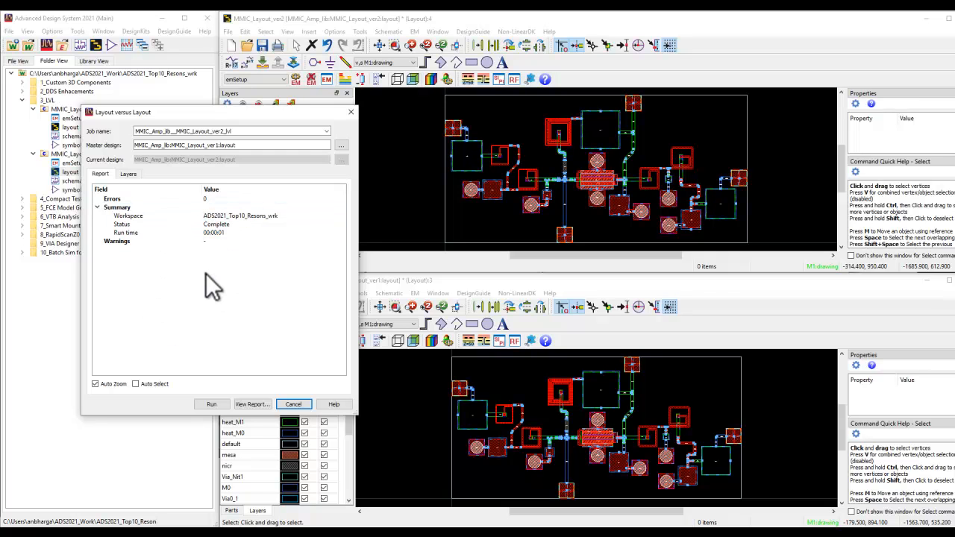
Step: Review the layers included in the layout comparison and return to the report
{"action": "left_click", "coordinate": [127, 173]}
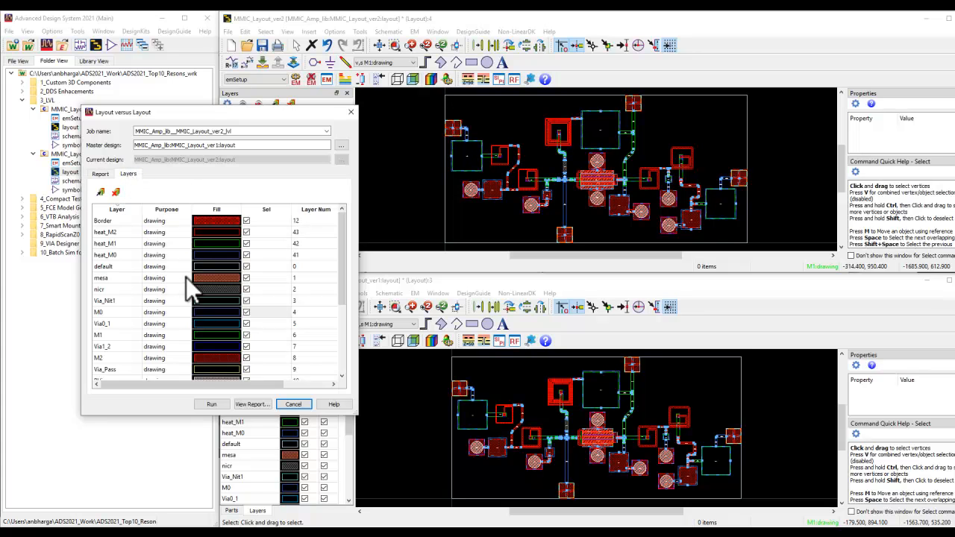
{"action": "mouse_move", "coordinate": [342, 254]}
{"action": "left_mouse_down"}
{"action": "mouse_move", "coordinate": [338, 353]}
{"action": "mouse_move", "coordinate": [348, 249]}
{"action": "left_mouse_up"}
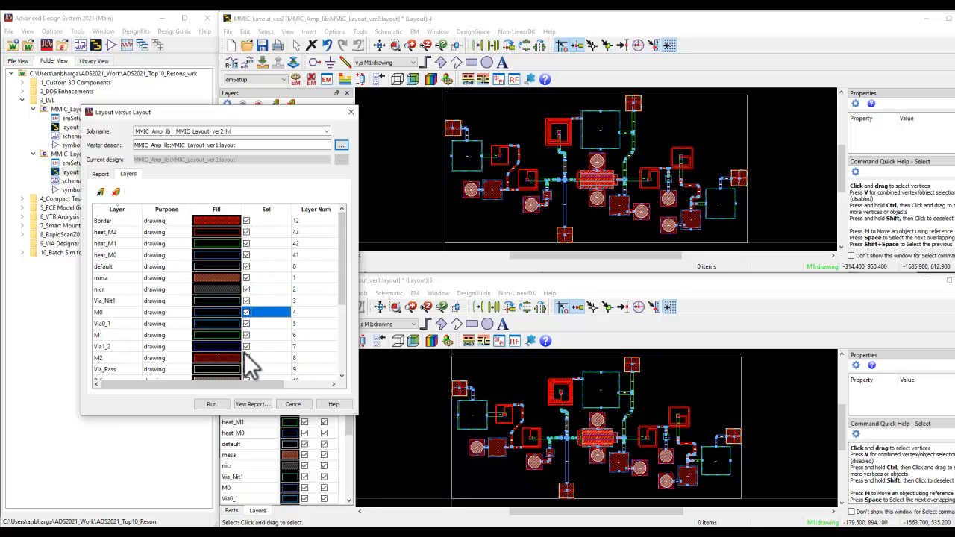
{"action": "left_click", "coordinate": [100, 174]}
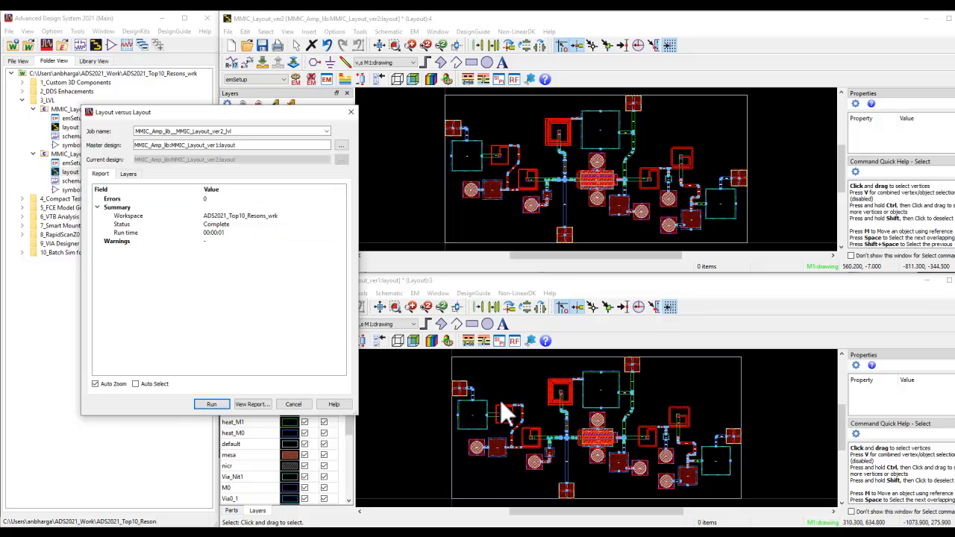
Step: Set the width of transmission line TLINE27 in MMIC_Layout_ver1 to 16 um
{"action": "left_click", "coordinate": [423, 430]}
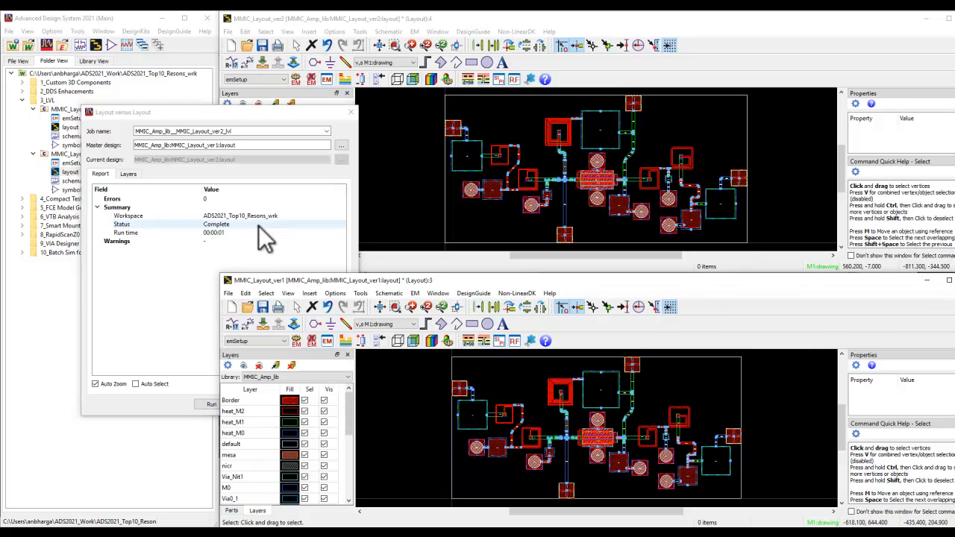
{"action": "scroll", "coordinate": [668, 459], "scroll_direction": "up", "scroll_amount": 2}
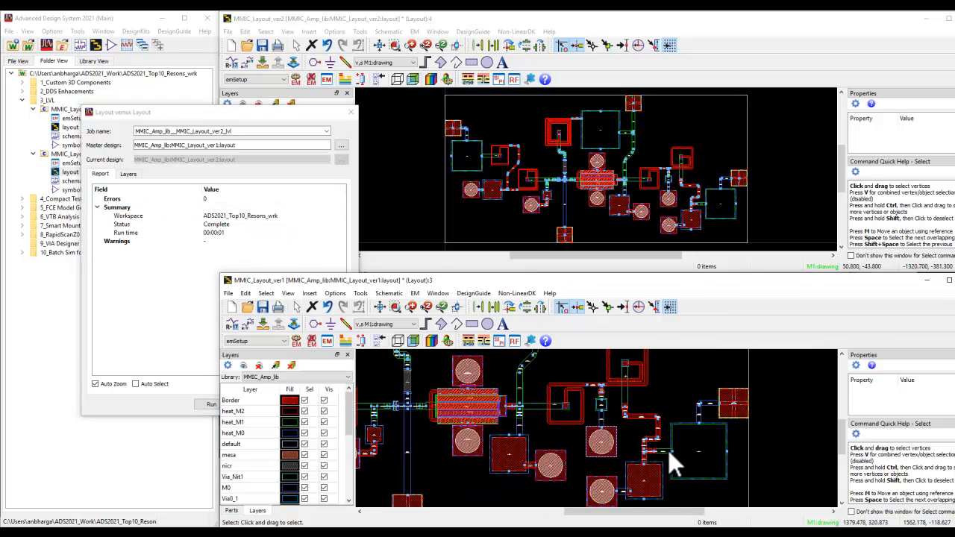
{"action": "scroll", "coordinate": [598, 422], "scroll_direction": "up", "scroll_amount": 3}
{"action": "double_click", "coordinate": [596, 423]}
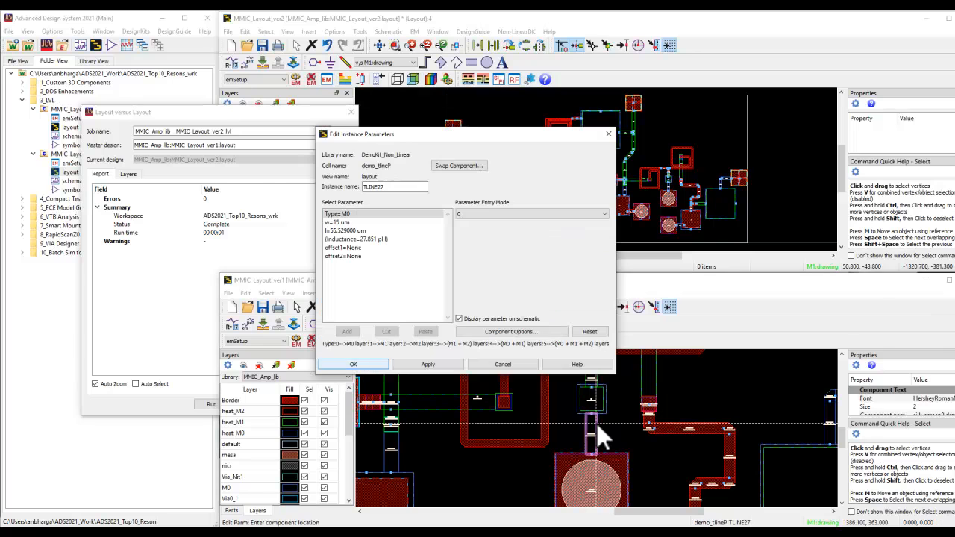
{"action": "left_click", "coordinate": [392, 223]}
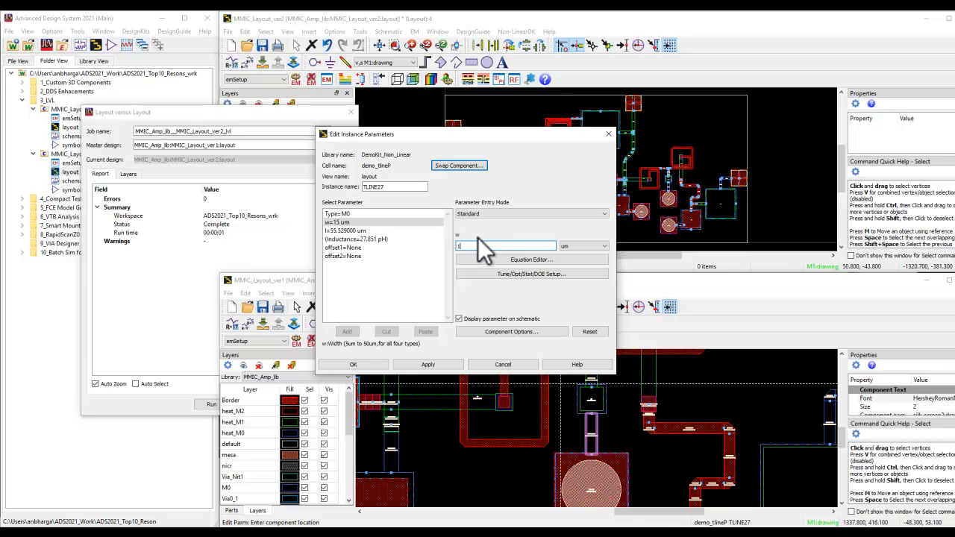
{"action": "type", "text": "16"}
{"action": "left_click", "coordinate": [417, 363]}
{"action": "left_click", "coordinate": [373, 368]}
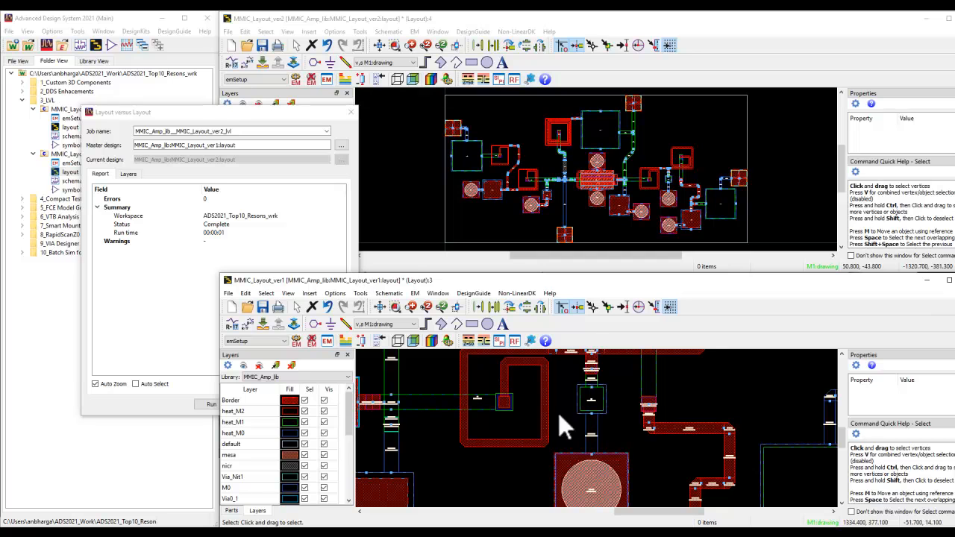
{"action": "left_click", "coordinate": [380, 307]}
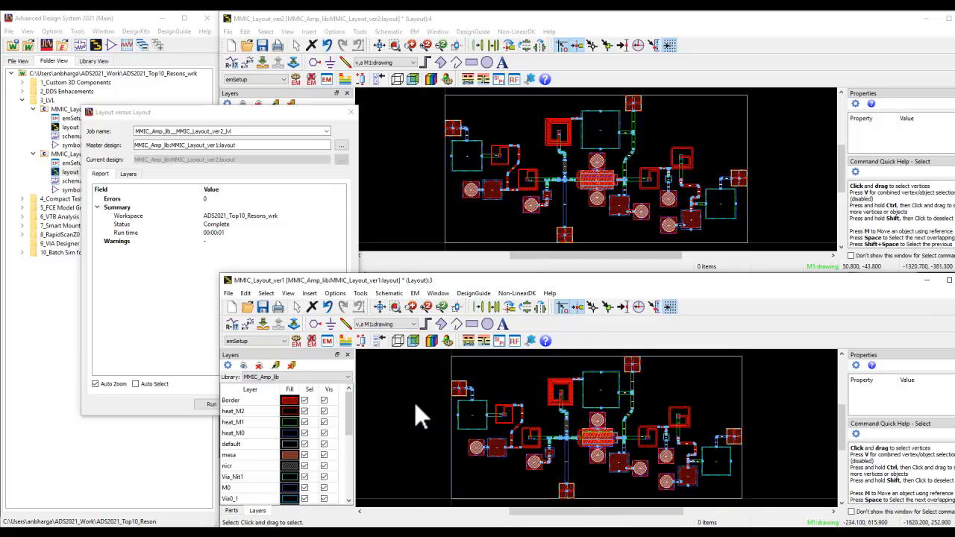
Step: Run the comparison of MMIC_Layout_ver2 against MMIC_Layout_ver1 and expand the M0 errors in the report
{"action": "left_click", "coordinate": [246, 115]}
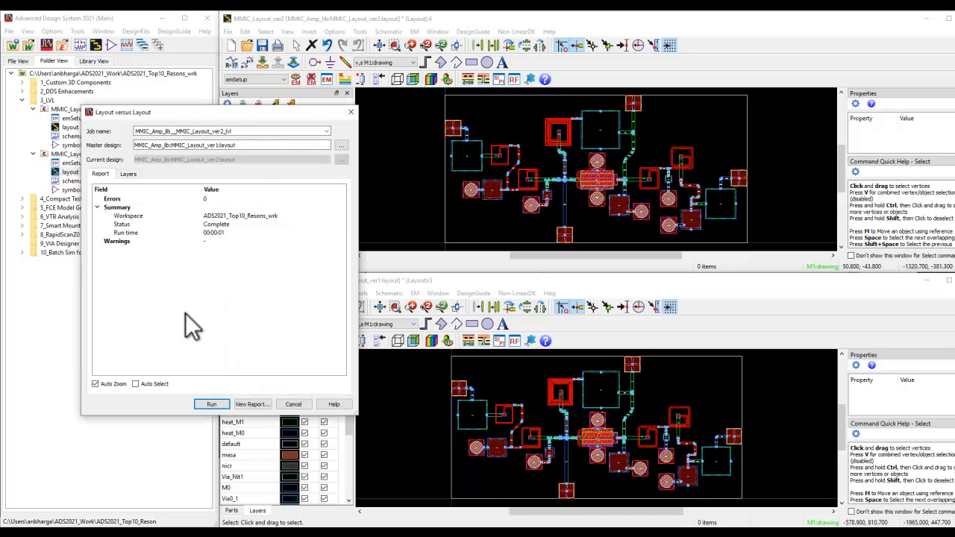
{"action": "left_click", "coordinate": [212, 404]}
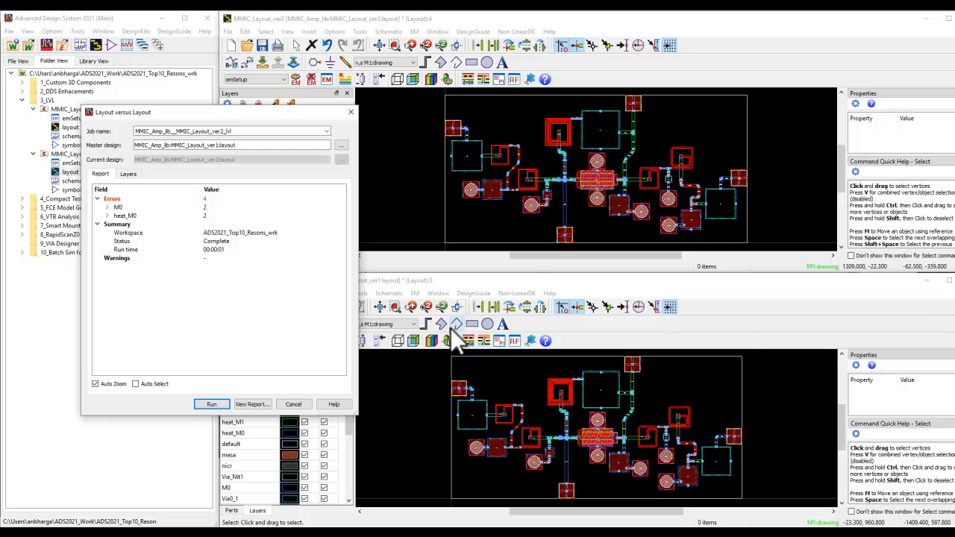
{"action": "left_click", "coordinate": [108, 208]}
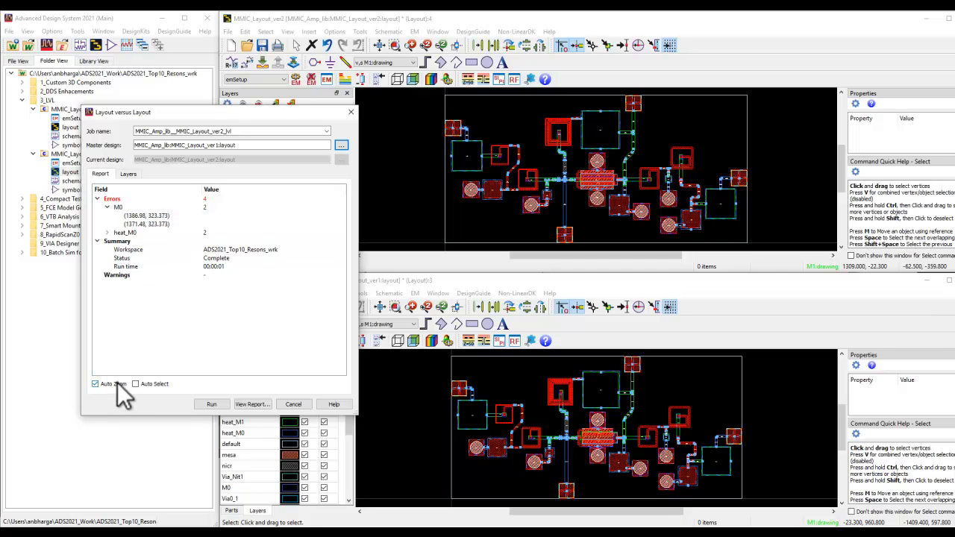
Step: Zoom to the M0 error at (1386.98, 323.373) and examine the highlighted edge of TLINE27
{"action": "left_click", "coordinate": [137, 215]}
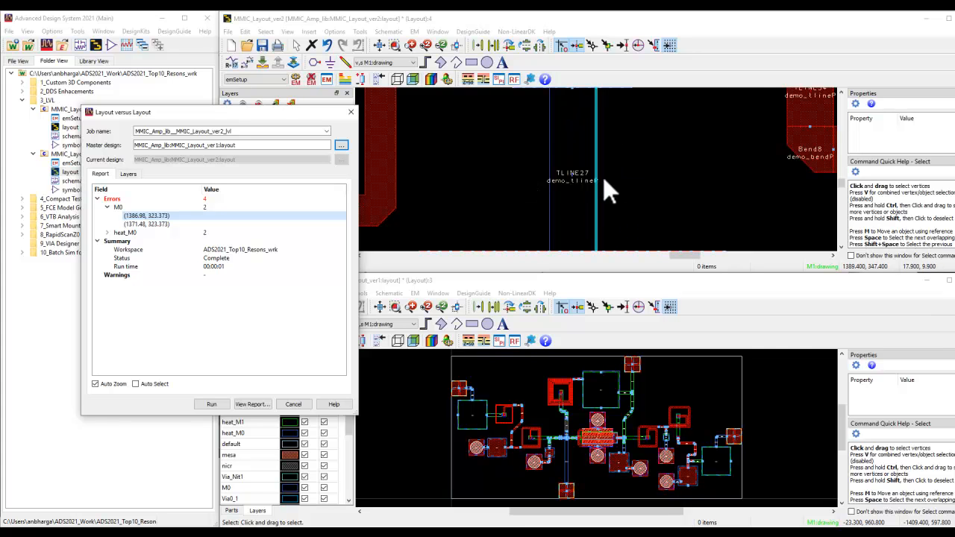
{"action": "scroll", "coordinate": [604, 176], "scroll_direction": "down", "scroll_amount": 2}
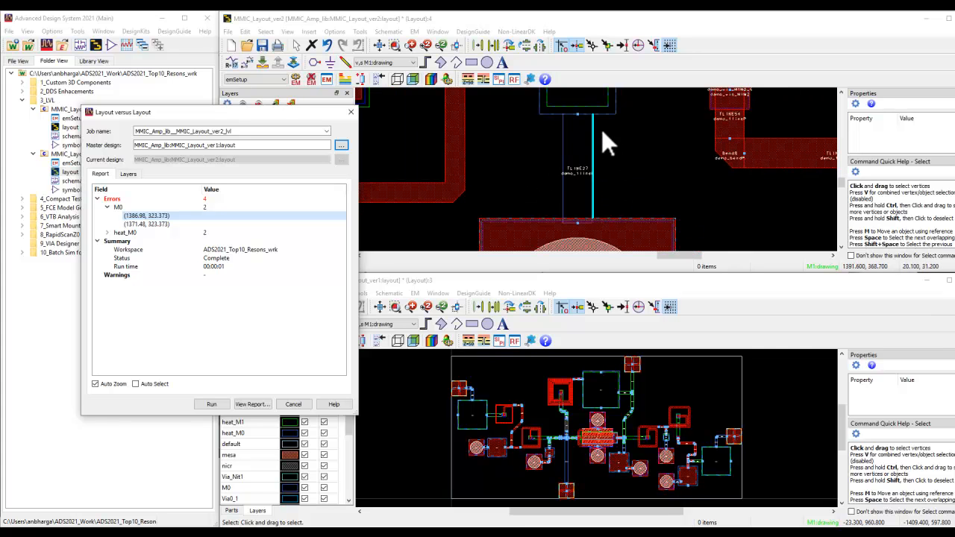
{"action": "scroll", "coordinate": [597, 160], "scroll_direction": "up", "scroll_amount": 3}
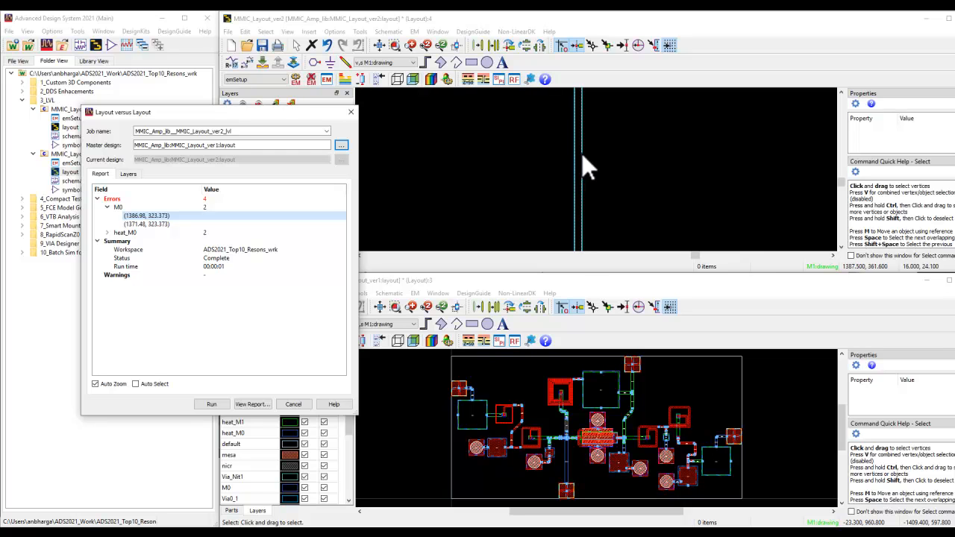
{"action": "scroll", "coordinate": [596, 170], "scroll_direction": "down", "scroll_amount": 4}
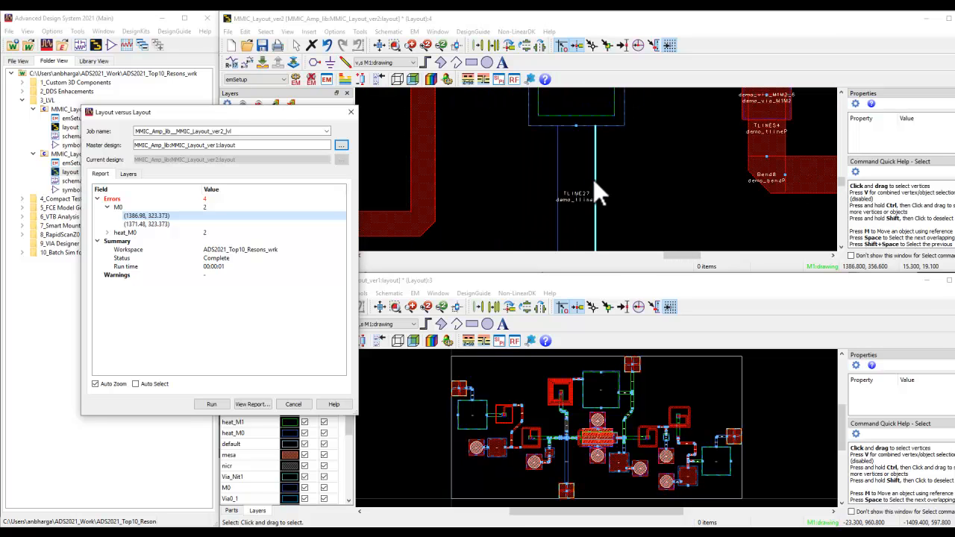
Step: Examine the M0 error at (1371.48, 323.373) and alternate between both M0 errors to compare the two edges of TLINE27
{"action": "left_click", "coordinate": [168, 224]}
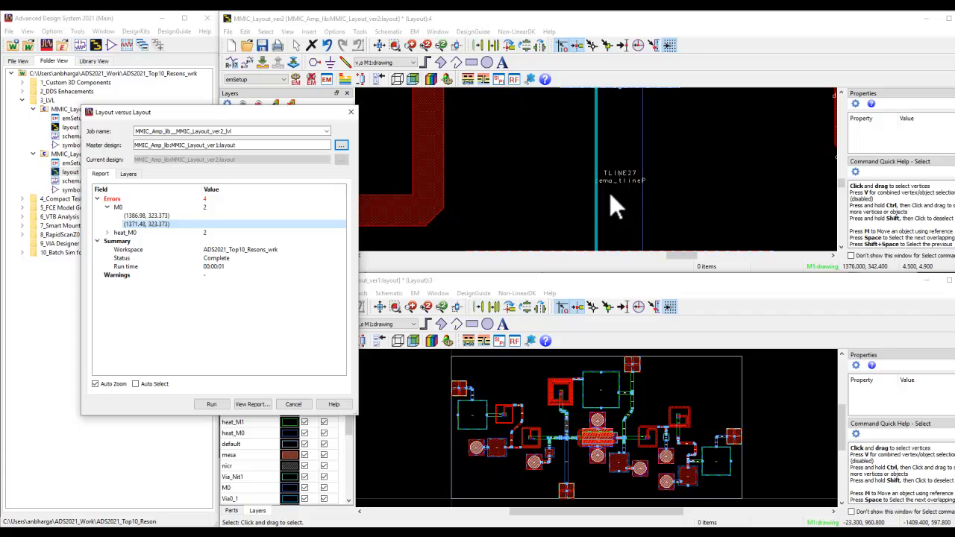
{"action": "scroll", "coordinate": [600, 194], "scroll_direction": "down", "scroll_amount": 2}
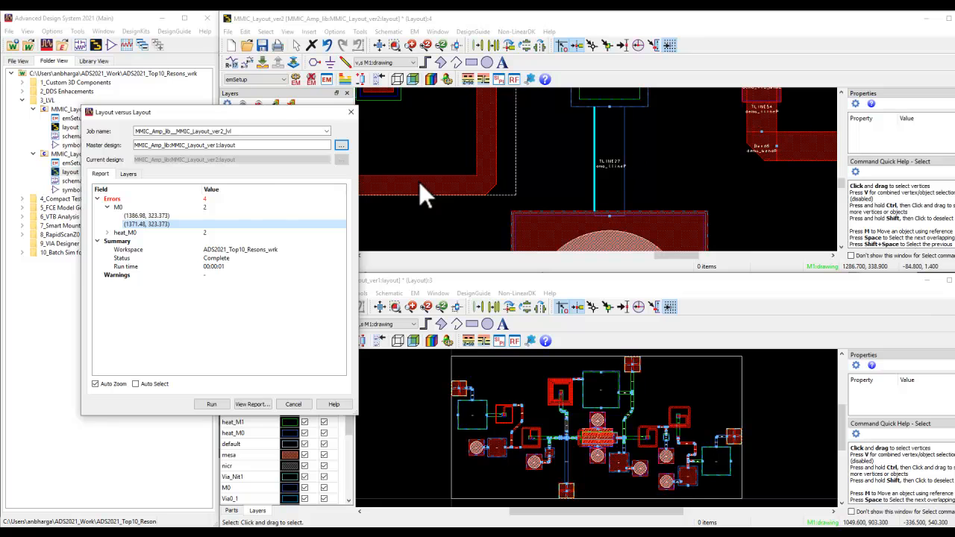
{"action": "left_click", "coordinate": [154, 216]}
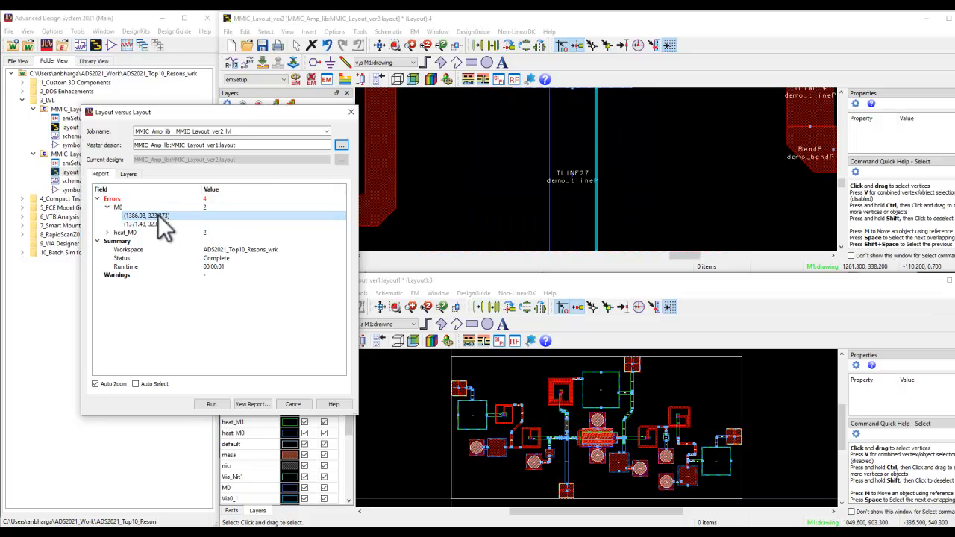
{"action": "left_click", "coordinate": [157, 223]}
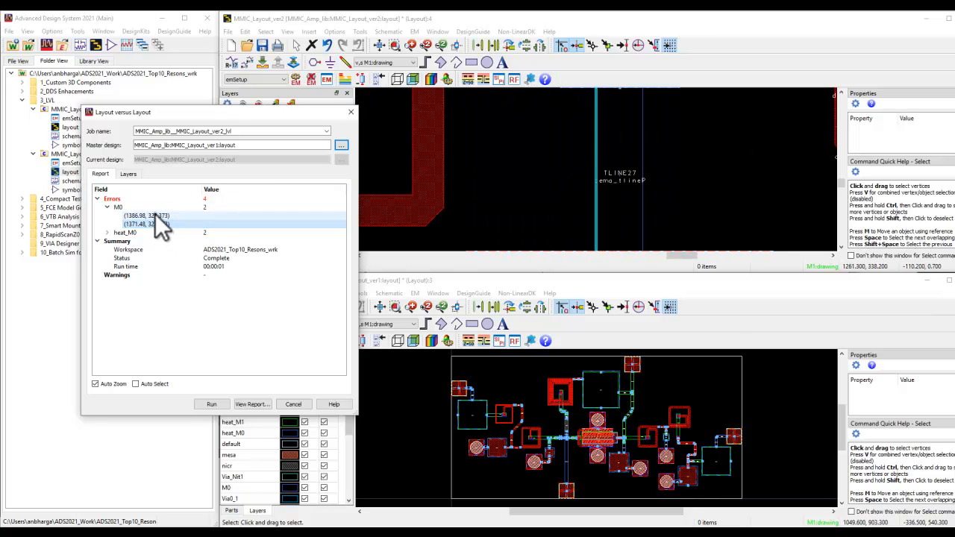
{"action": "left_click", "coordinate": [155, 215]}
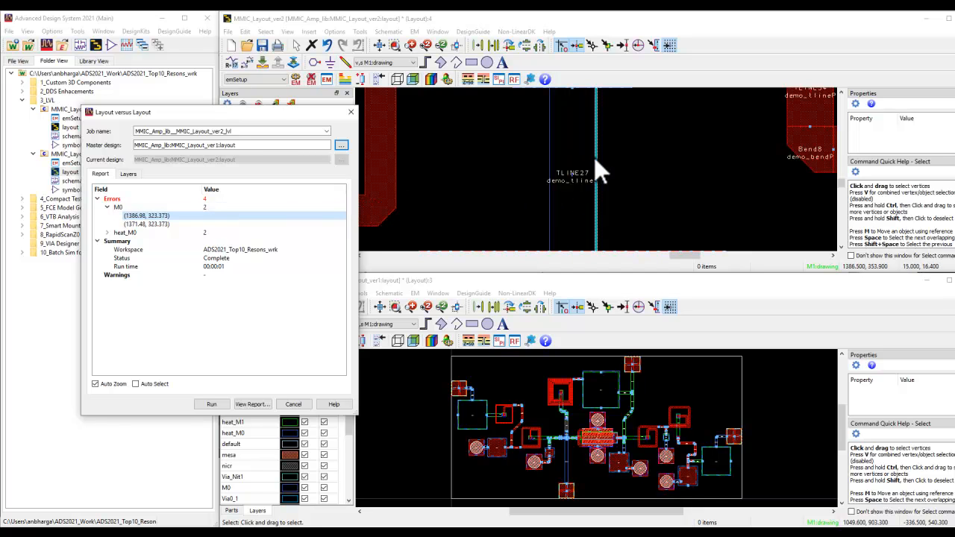
{"action": "scroll", "coordinate": [596, 183], "scroll_direction": "down", "scroll_amount": 2}
{"action": "scroll", "coordinate": [597, 173], "scroll_direction": "down", "scroll_amount": 4}
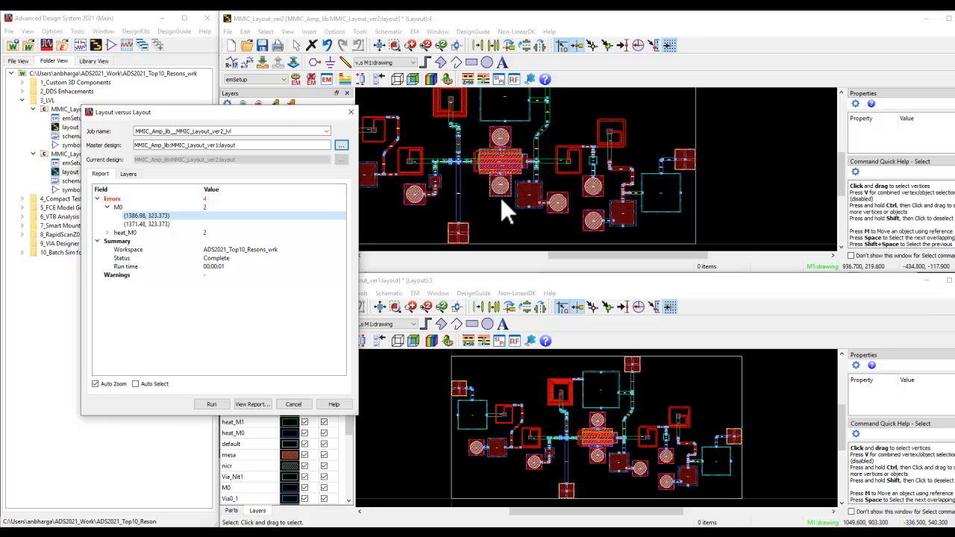
Step: Limit the comparison to layer M2 only, rerun it, and fit the whole MMIC_Layout_ver2 layout in view
{"action": "left_click", "coordinate": [127, 174]}
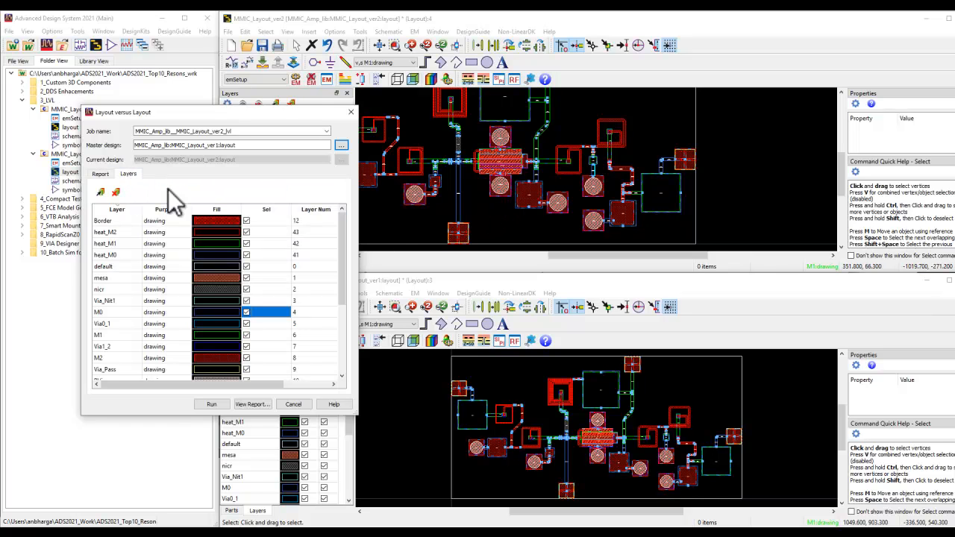
{"action": "left_click", "coordinate": [116, 194]}
{"action": "left_click", "coordinate": [100, 174]}
{"action": "left_click", "coordinate": [210, 404]}
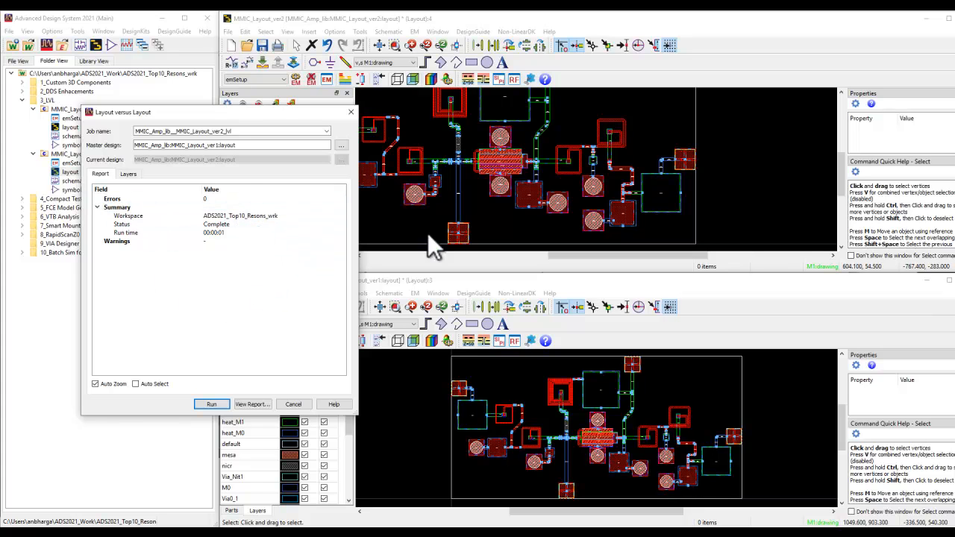
{"action": "left_click", "coordinate": [379, 45]}
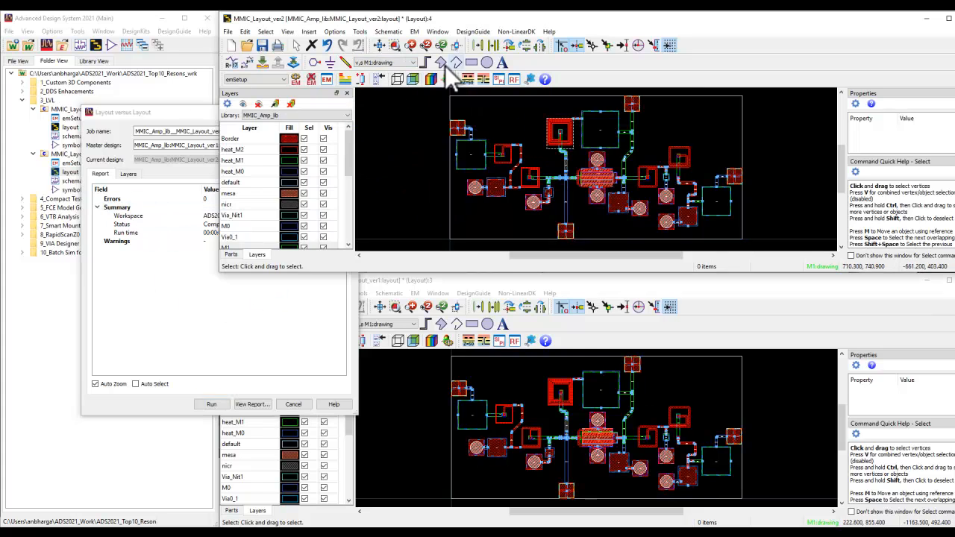
{"action": "left_click", "coordinate": [183, 110]}
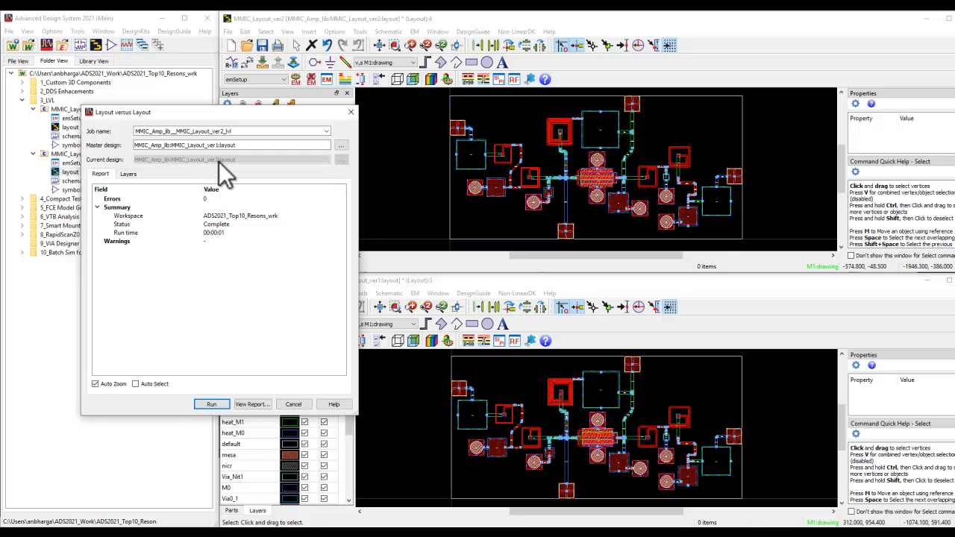
Step: View the libraries and layout cells available as the master design, leaving the selection without choosing one
{"action": "left_click", "coordinate": [225, 147]}
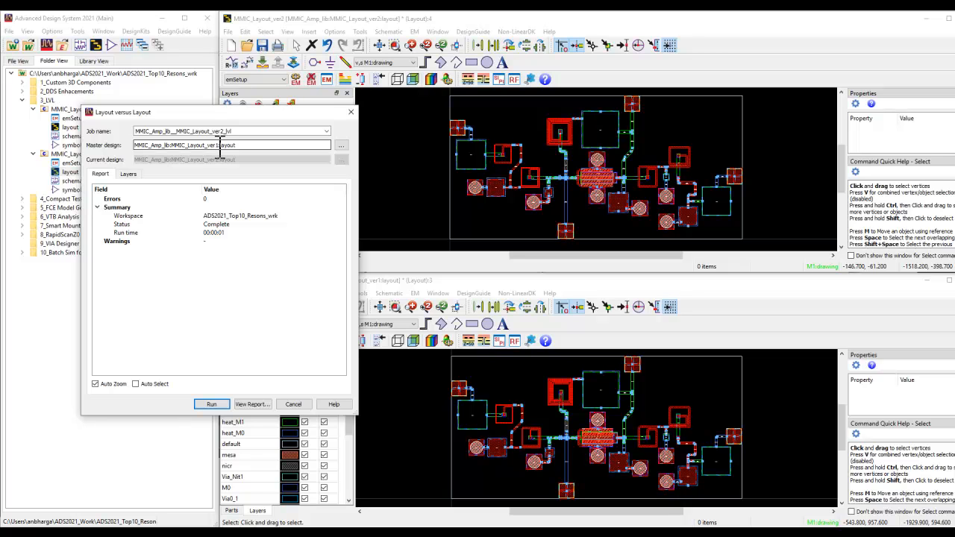
{"action": "left_click", "coordinate": [342, 146]}
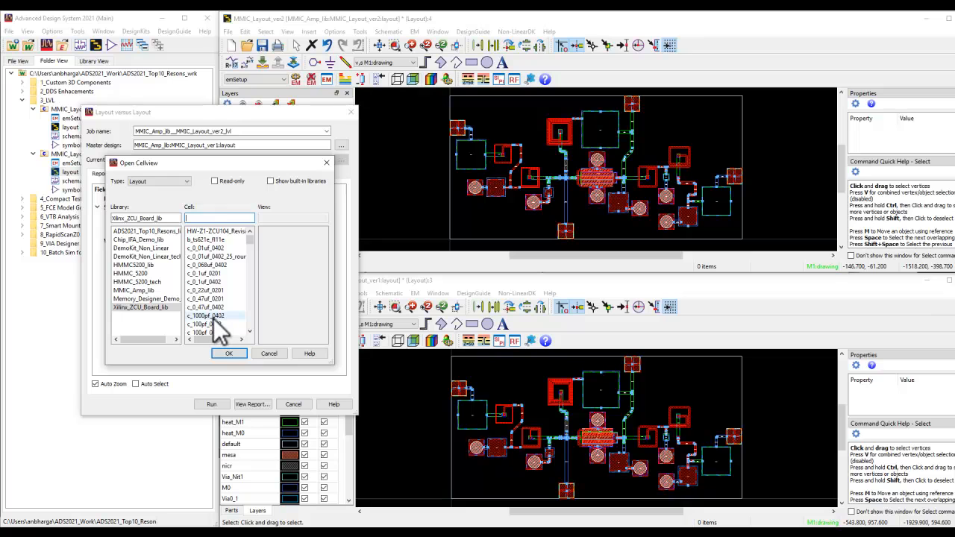
{"action": "left_click", "coordinate": [270, 354]}
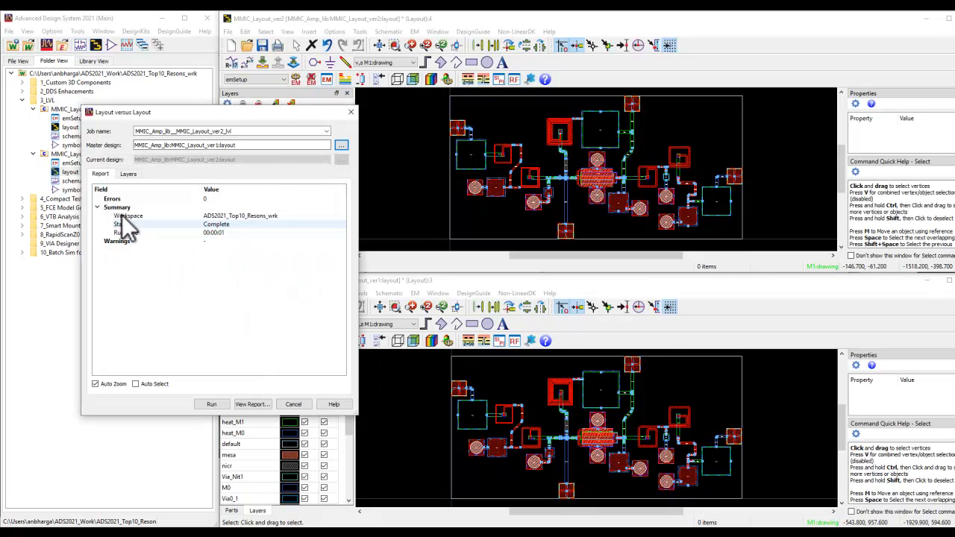
Step: View the comparison's text error report in WordPad and close it
{"action": "left_click", "coordinate": [251, 404]}
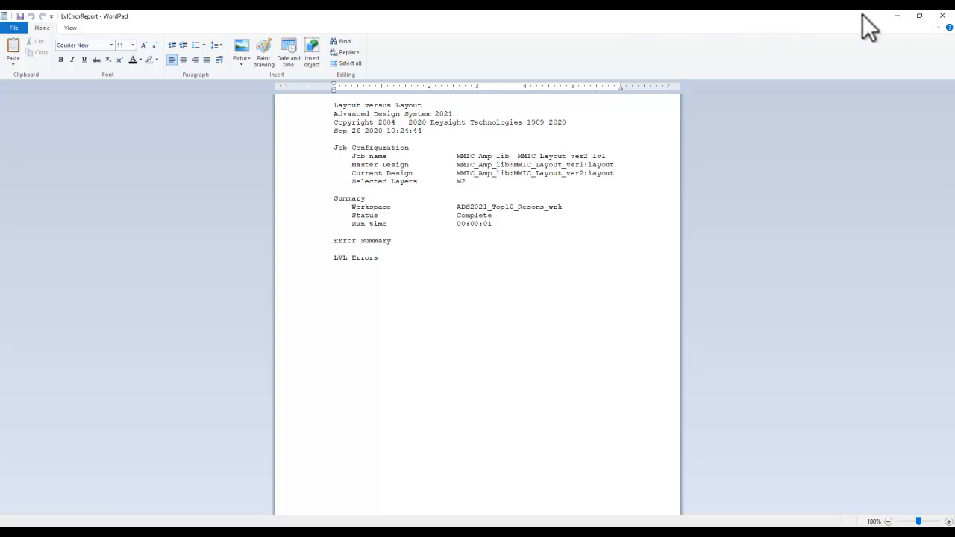
{"action": "left_click", "coordinate": [942, 15]}
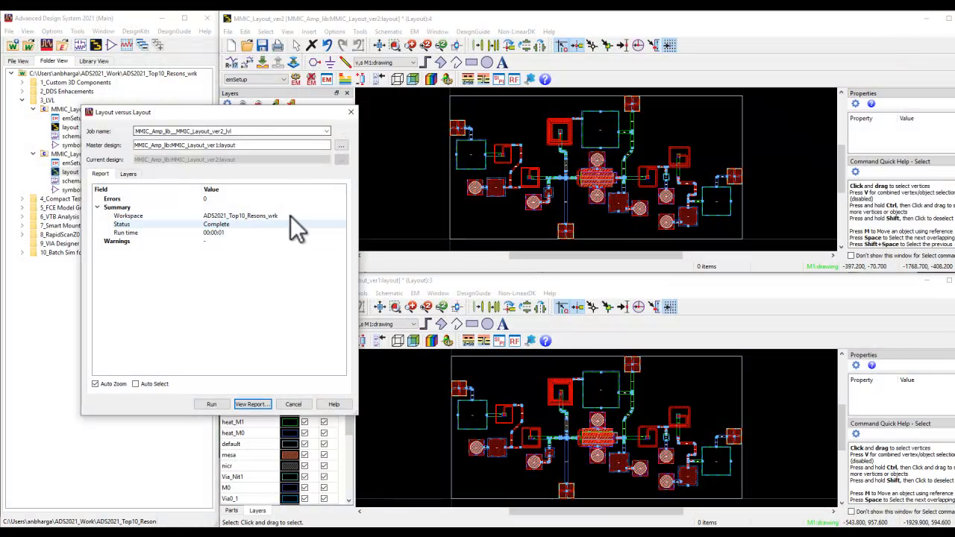